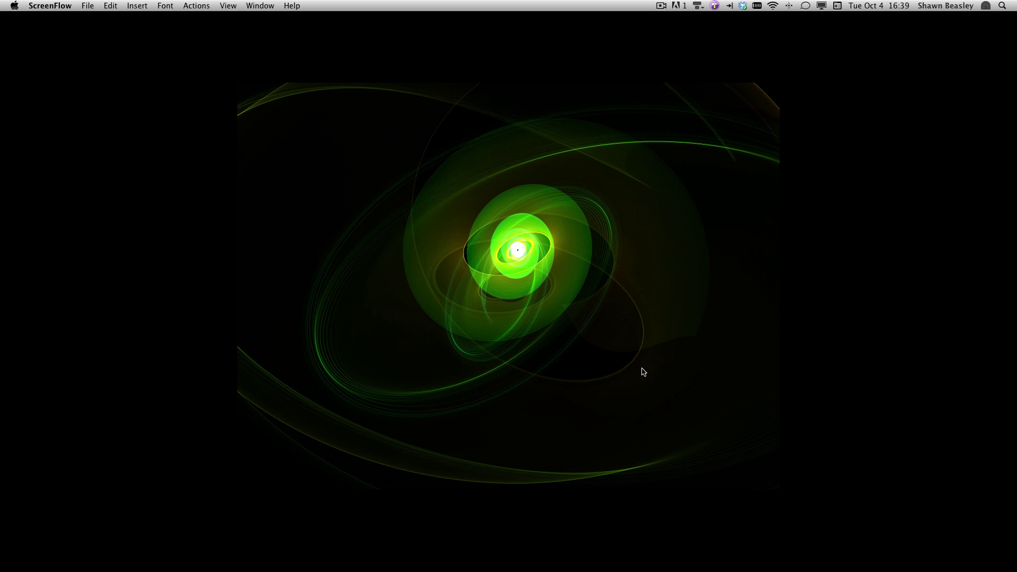
Step: Launch TextEdit from the restored Applications window, then hide Finder
mouse_move(657, 570)
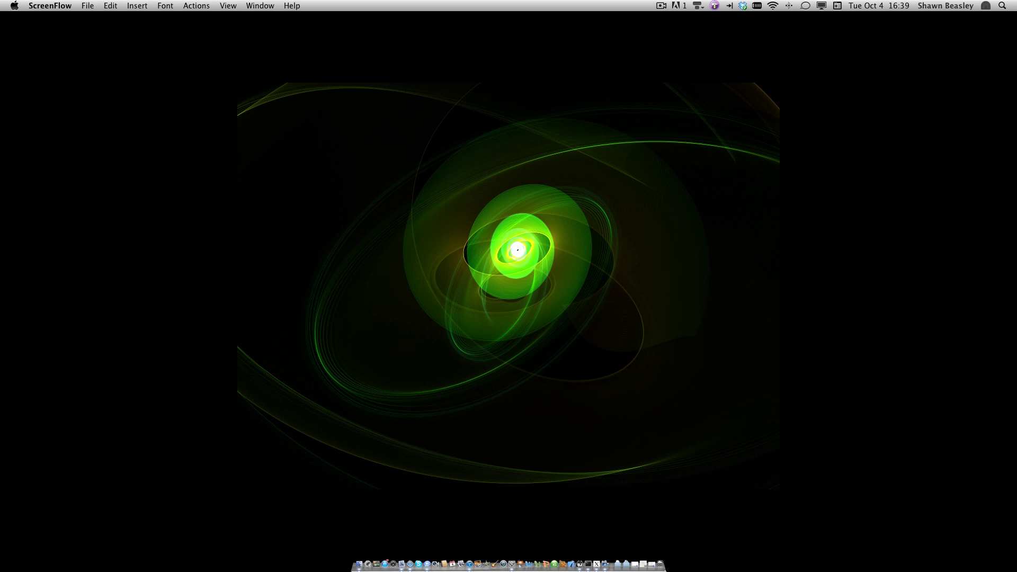
left_click(649, 567)
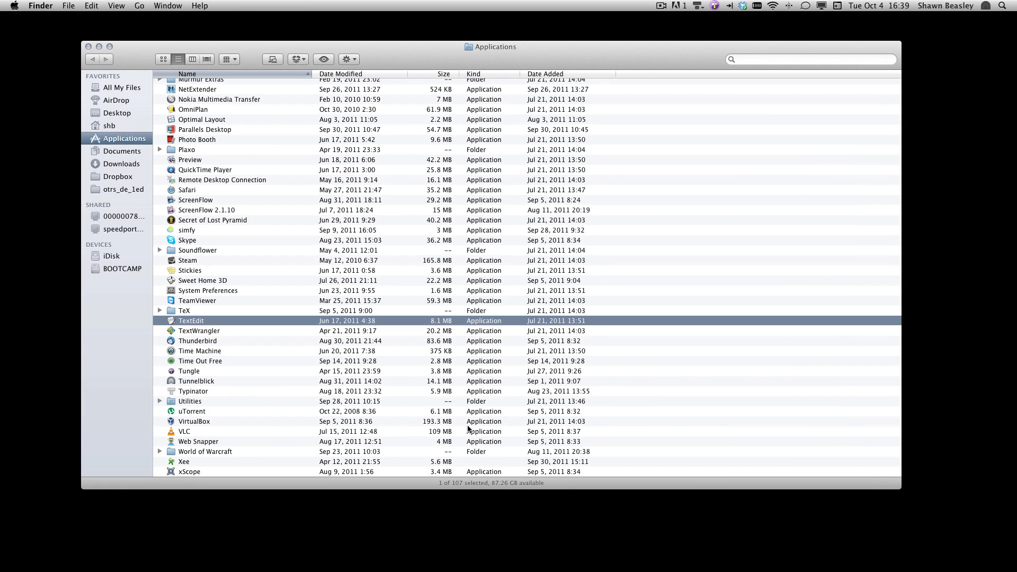
double_click(261, 322)
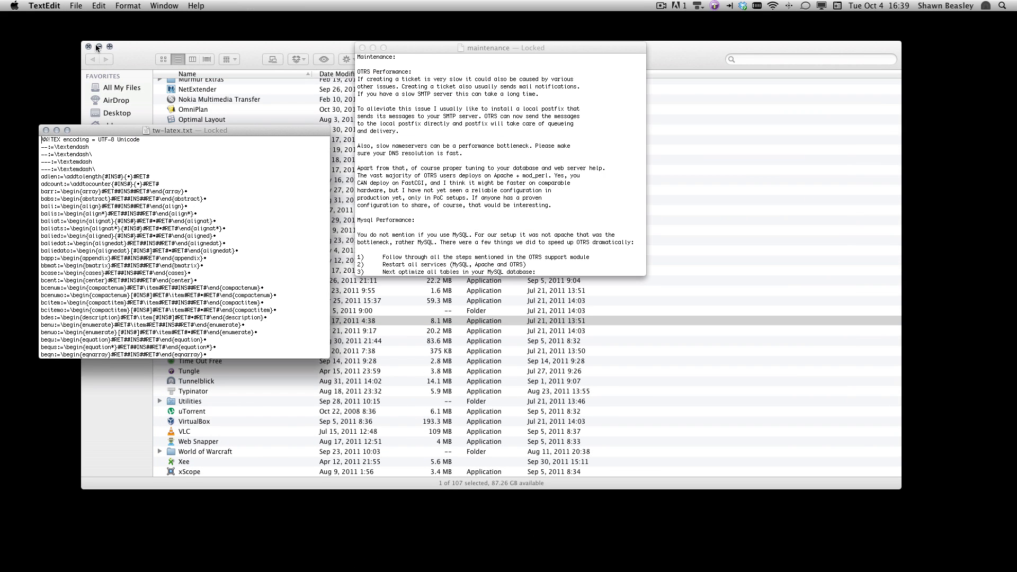
key("super+alt+h")
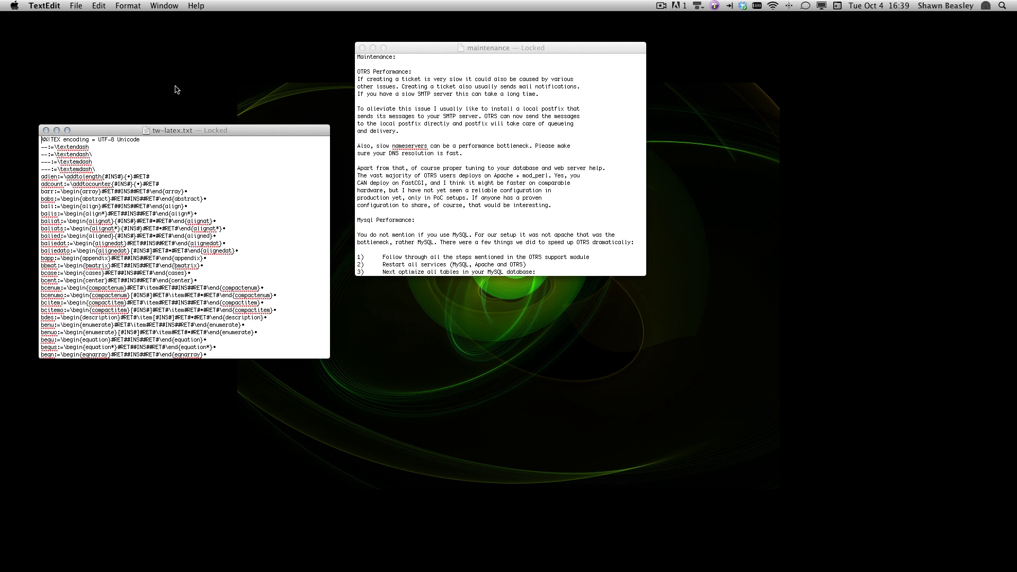
Step: In the TextEdit menu, reveal Quit and Discard Windows with Option, then return to plain Quit
left_click(36, 6)
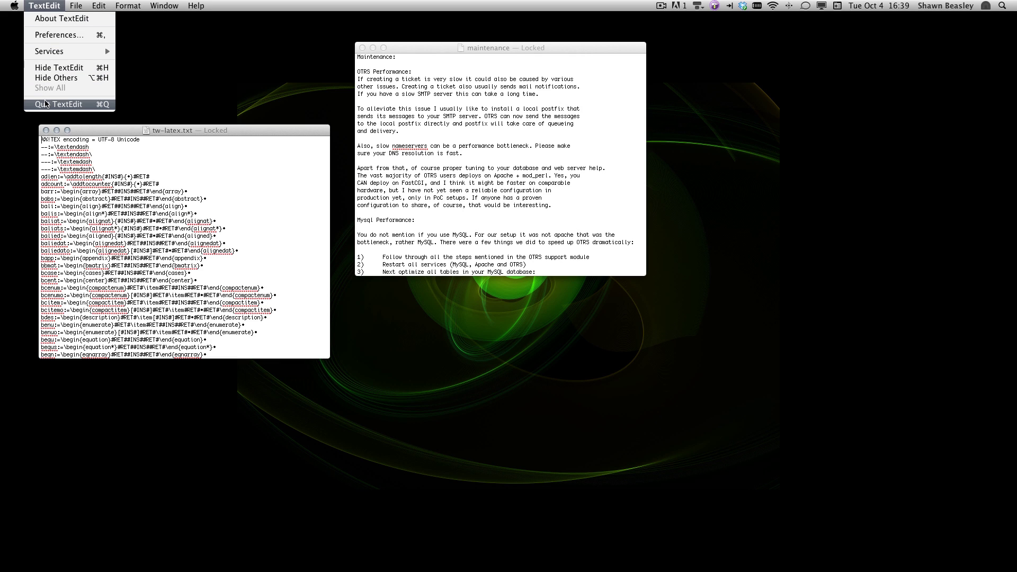
left_click(63, 106)
key("alt")
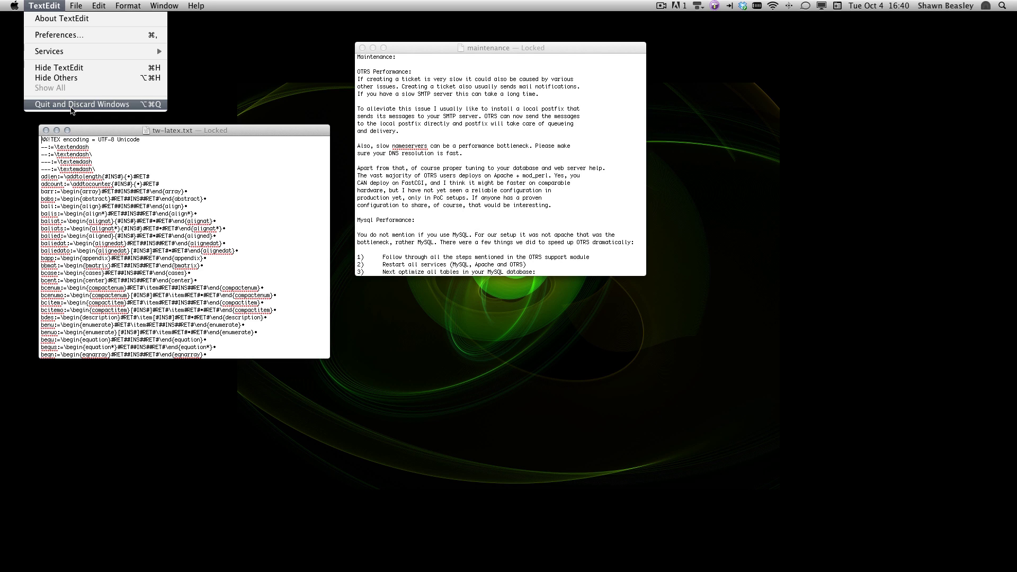
key("alt")
key("alt")
key("alt")
Step: Close the TextEdit menu without quitting and reposition the maintenance and tw-latex.txt windows
left_click(232, 91)
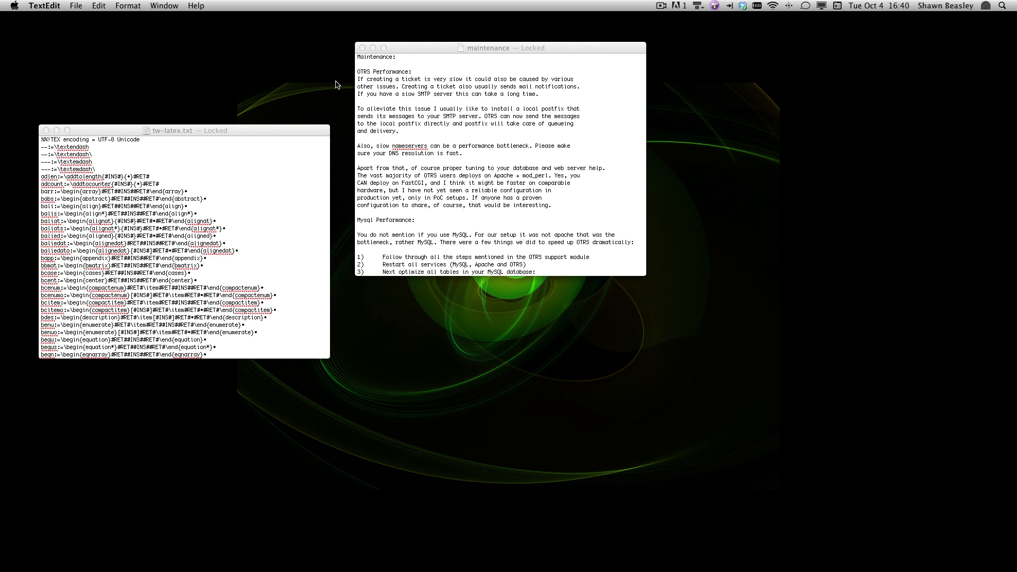
left_click_drag(406, 47, 431, 126)
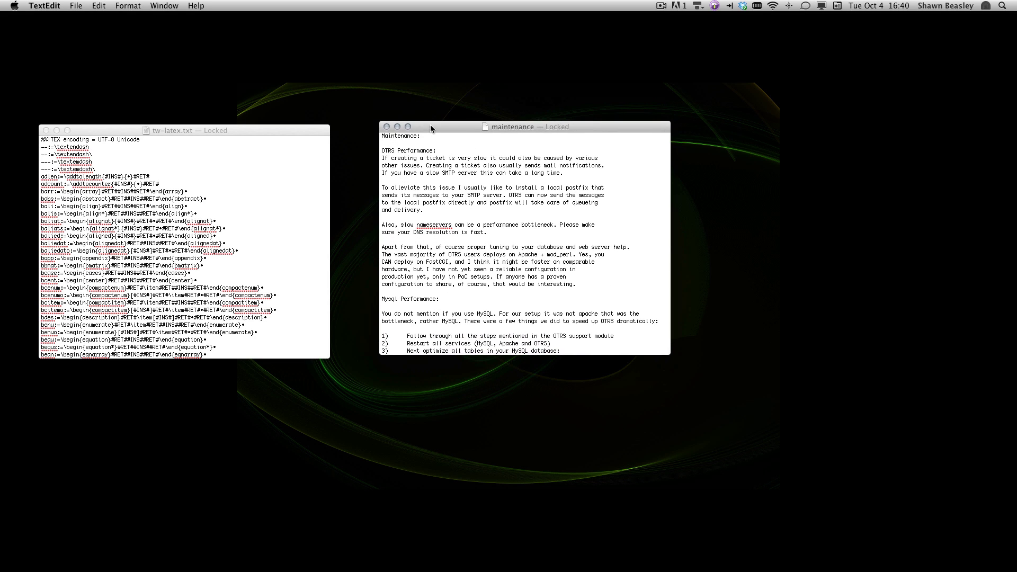
left_click_drag(305, 129, 367, 75)
left_click_drag(450, 130, 465, 120)
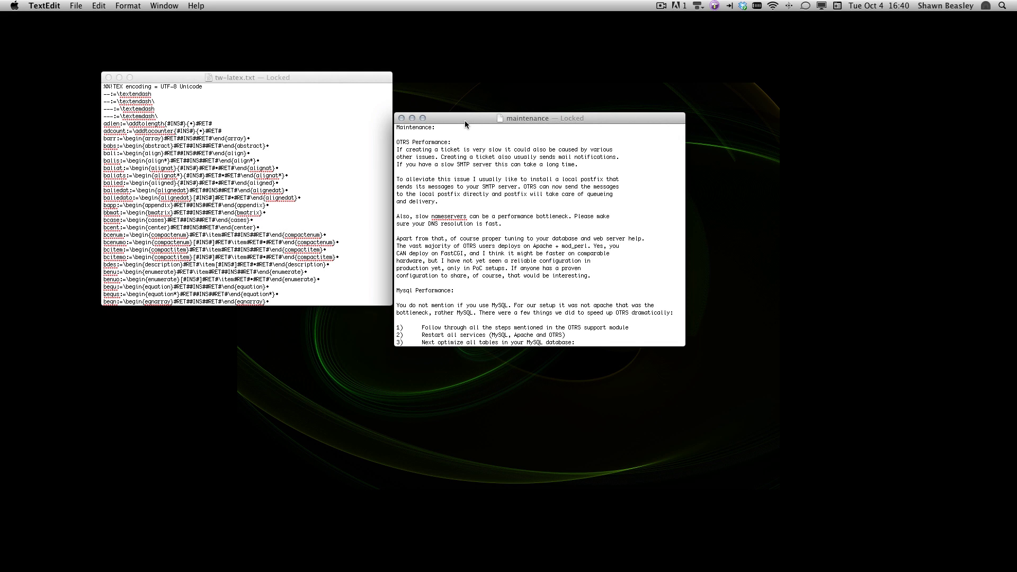
mouse_move(563, 570)
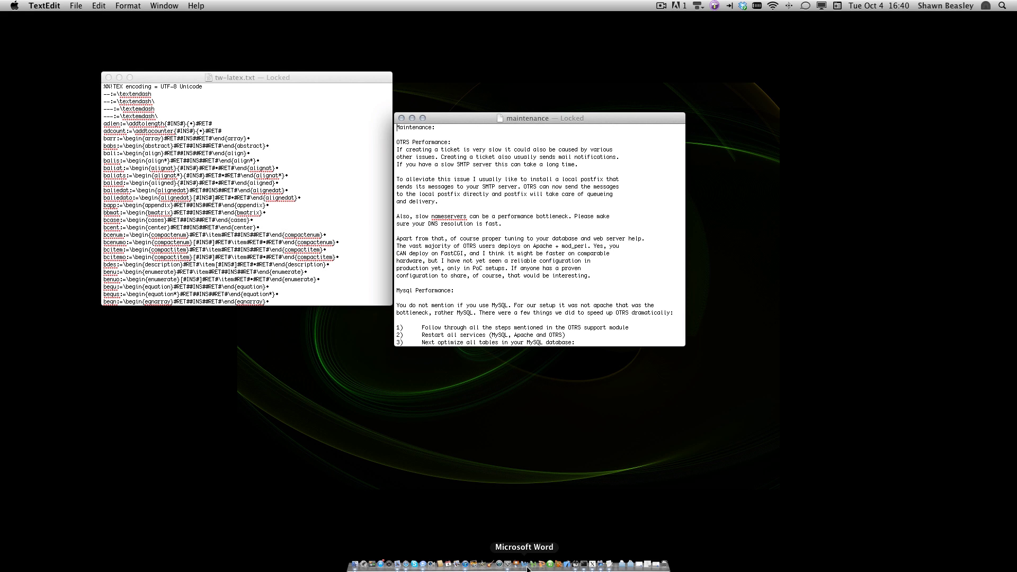
left_click(508, 566)
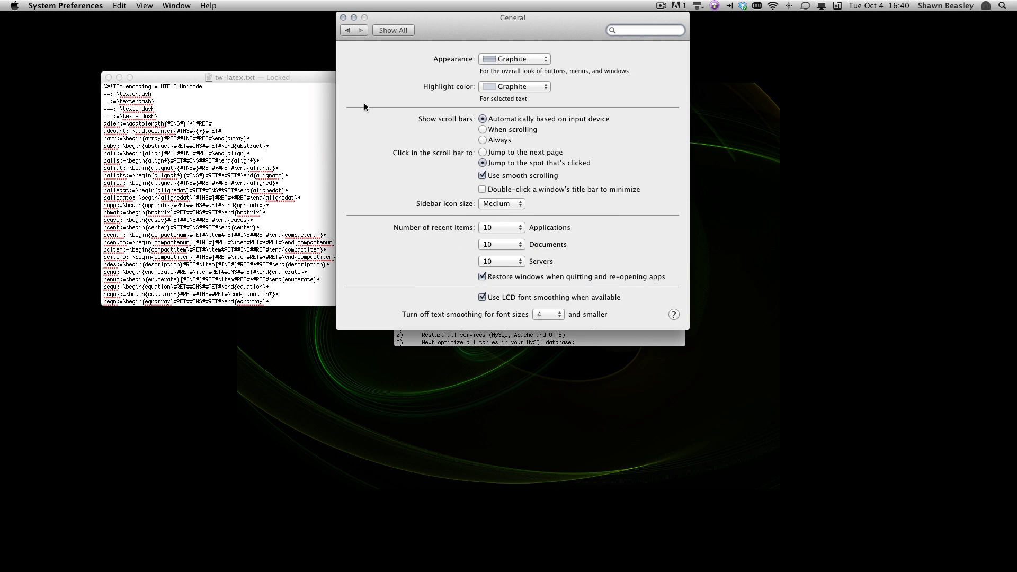
left_click(350, 31)
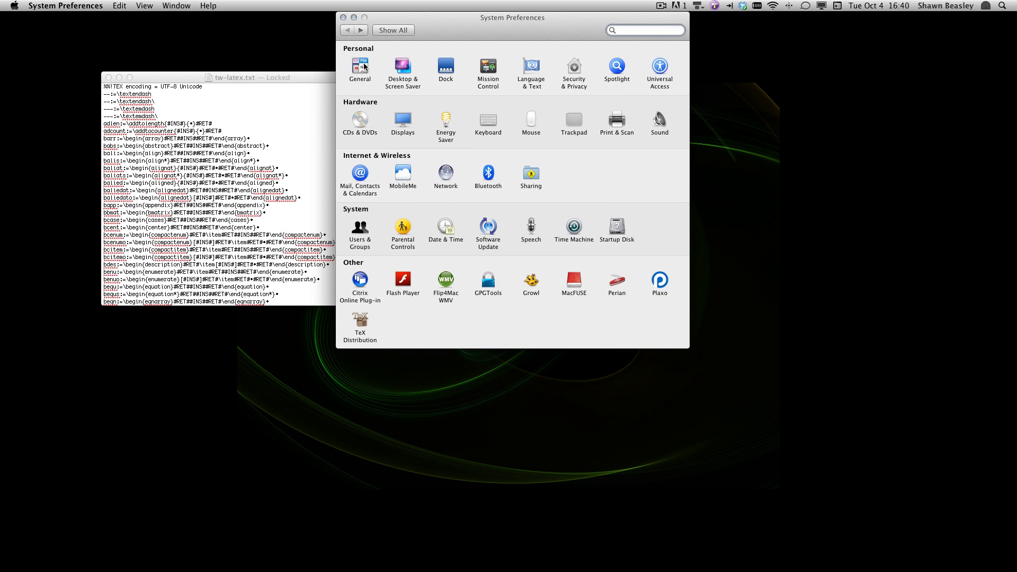
left_click(364, 66)
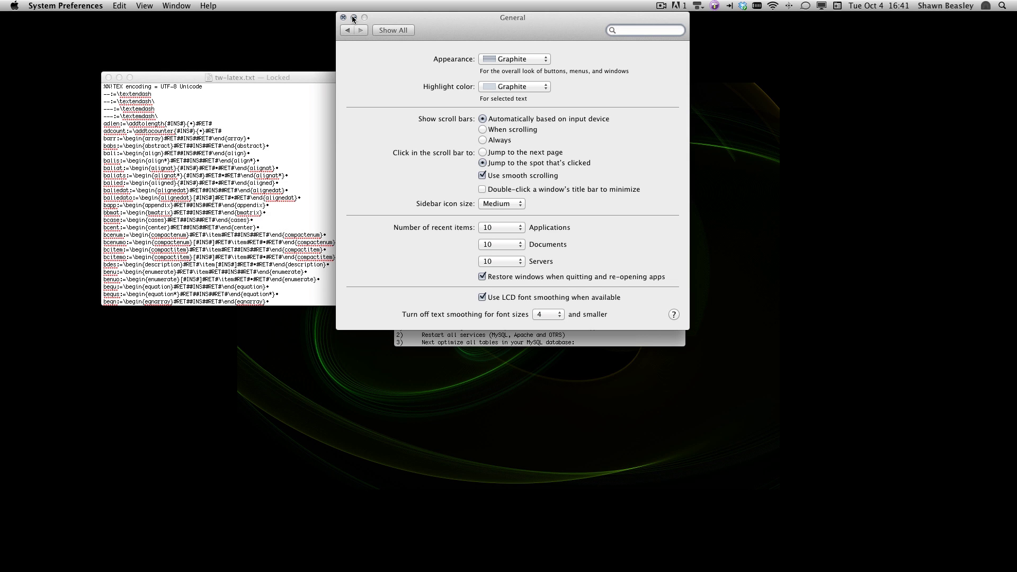
left_click(343, 18)
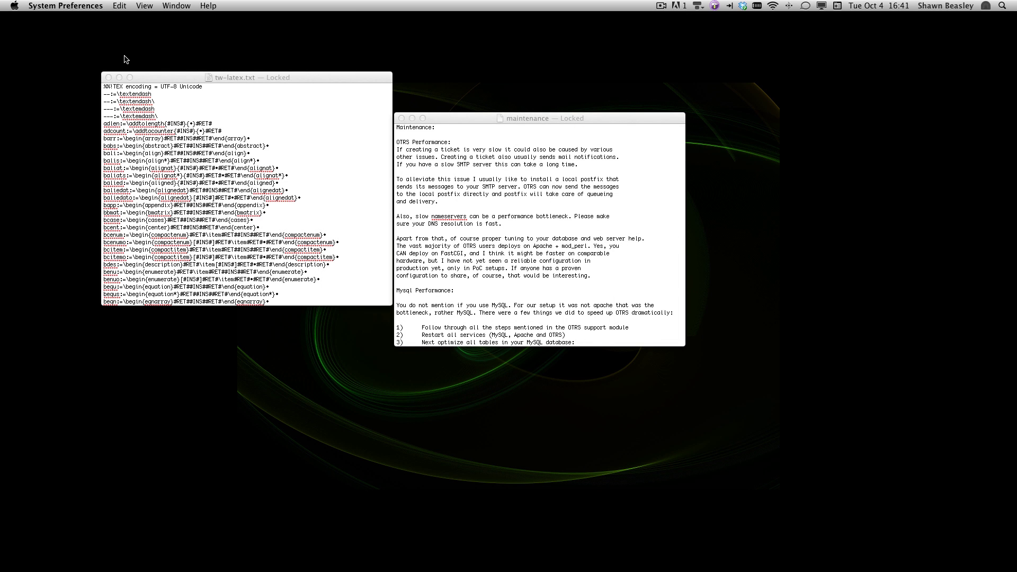
Step: Quit TextEdit, closing its document windows
left_click(168, 82)
left_click(45, 6)
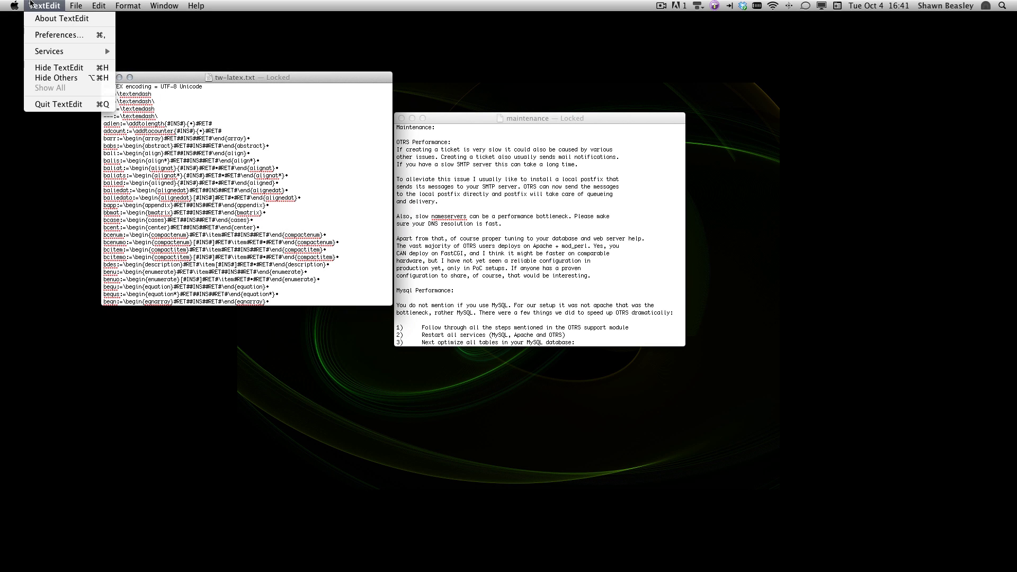
left_click(58, 104)
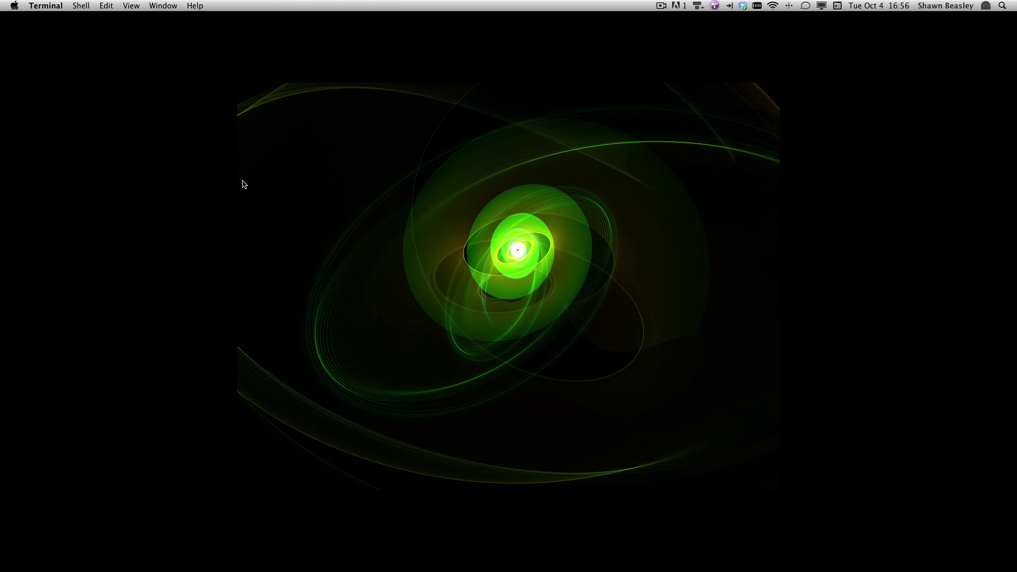
Step: Switch to Finder and enter ~/Library/Saved Application State/ in Go to Folder
mouse_move(256, 571)
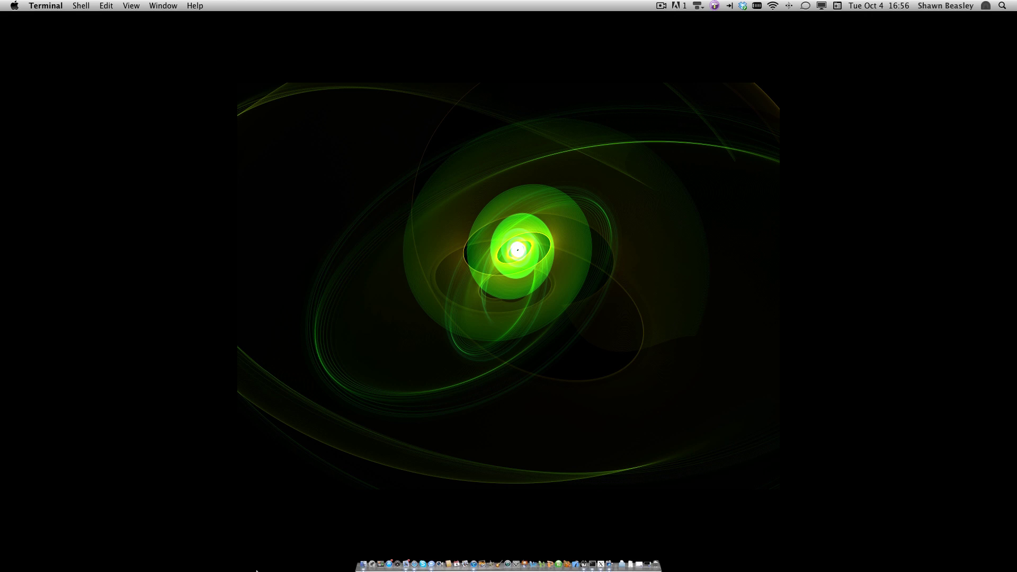
left_click(364, 564)
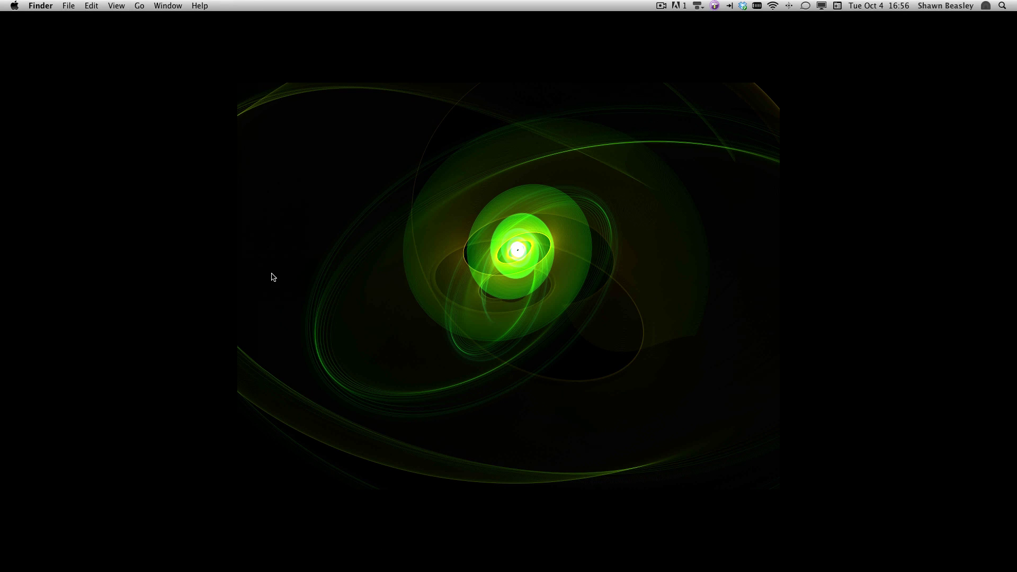
left_click(141, 5)
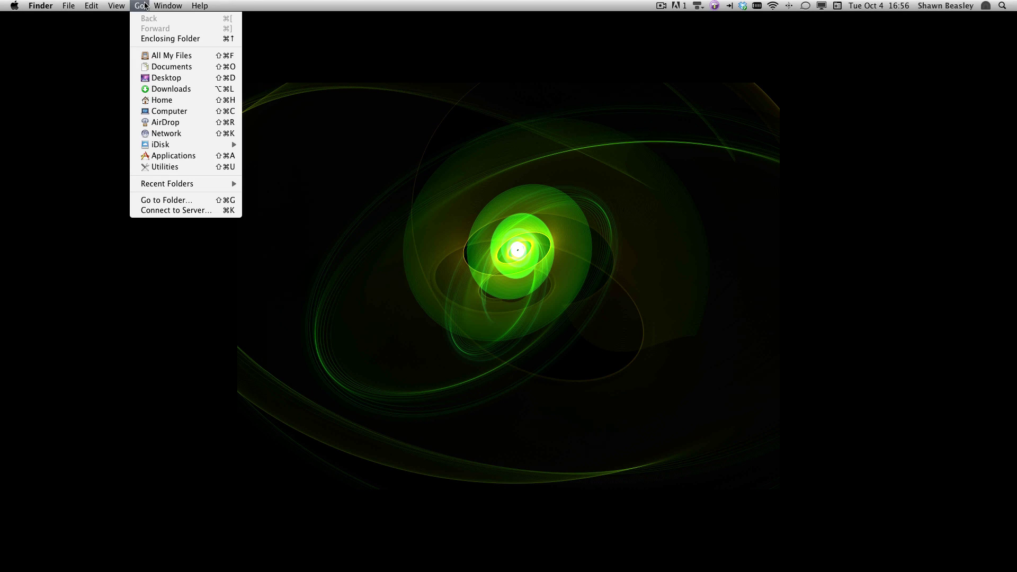
left_click(185, 200)
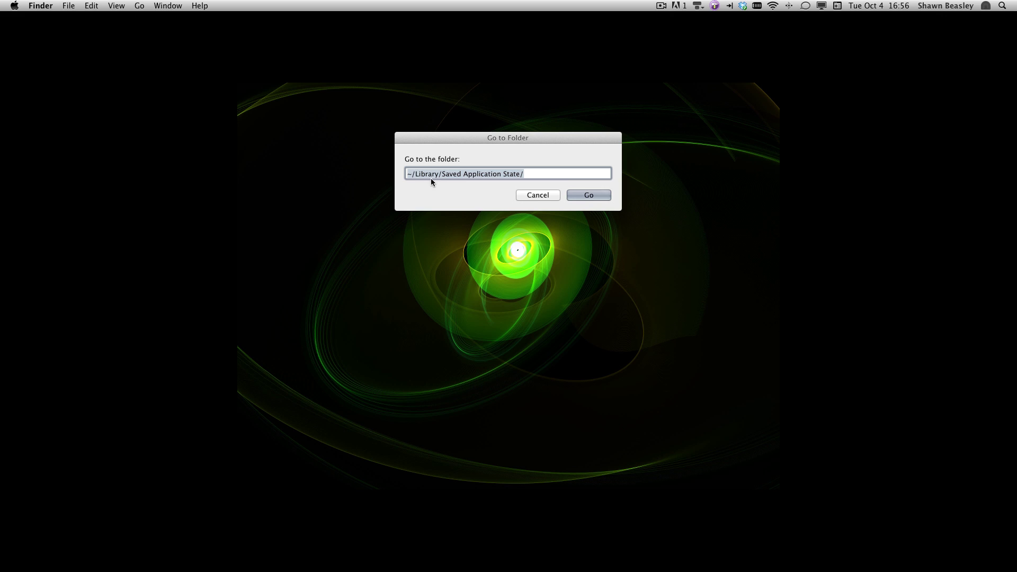
left_click(412, 175)
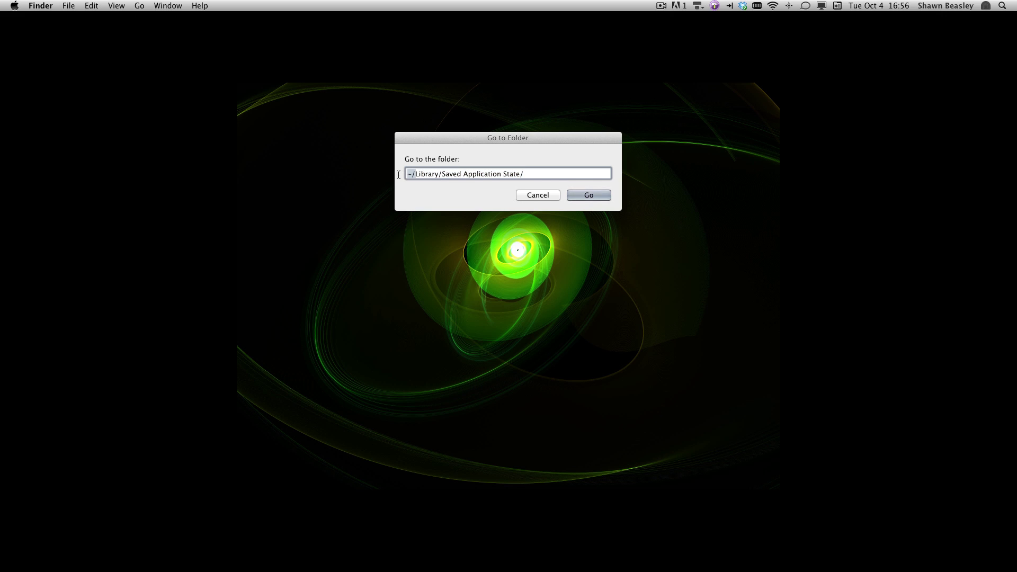
key("shift+Left")
left_click(412, 175)
Step: Go to Saved Application State and open the com.apple.TextEdit.savedState folder
left_click(585, 195)
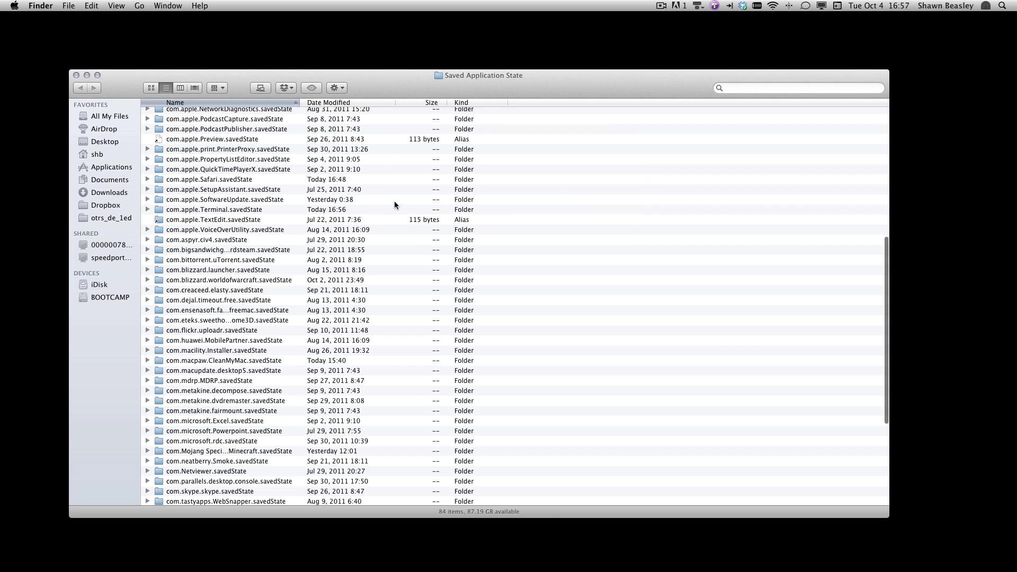
scroll(247, 228, "down", 5)
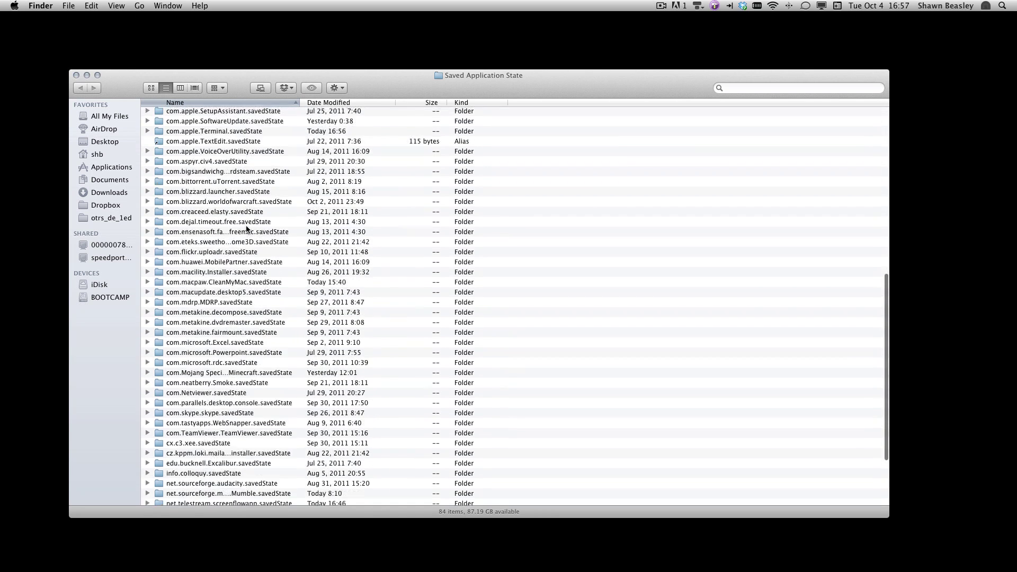
scroll(247, 228, "down", 3)
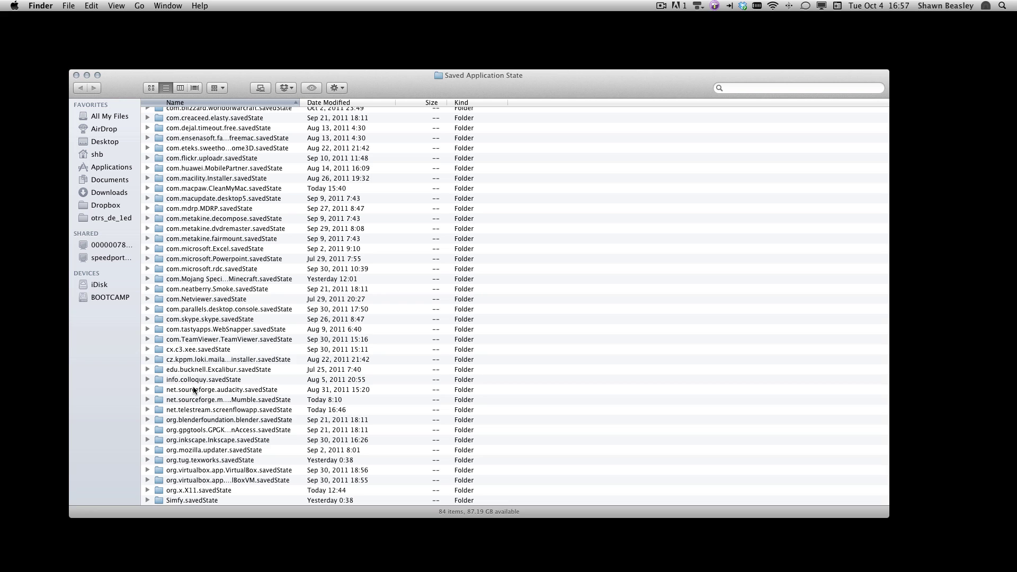
scroll(198, 238, "up", 5)
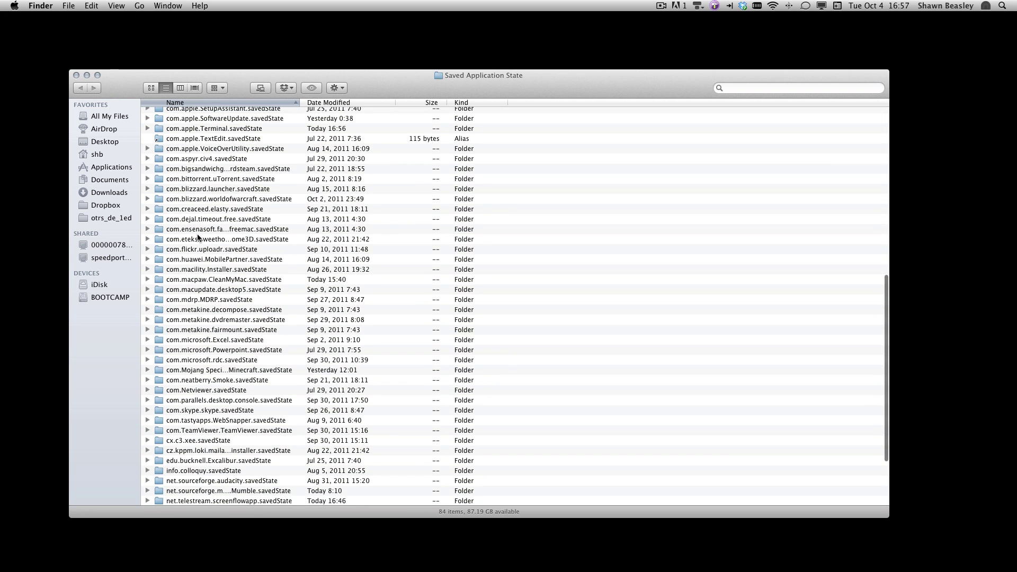
scroll(198, 238, "up", 3)
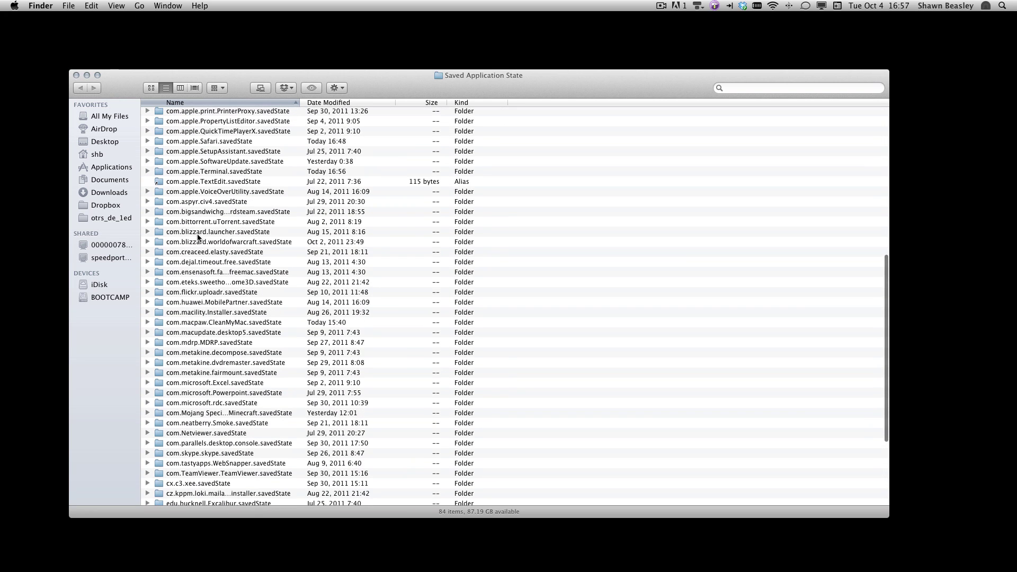
left_click(194, 181)
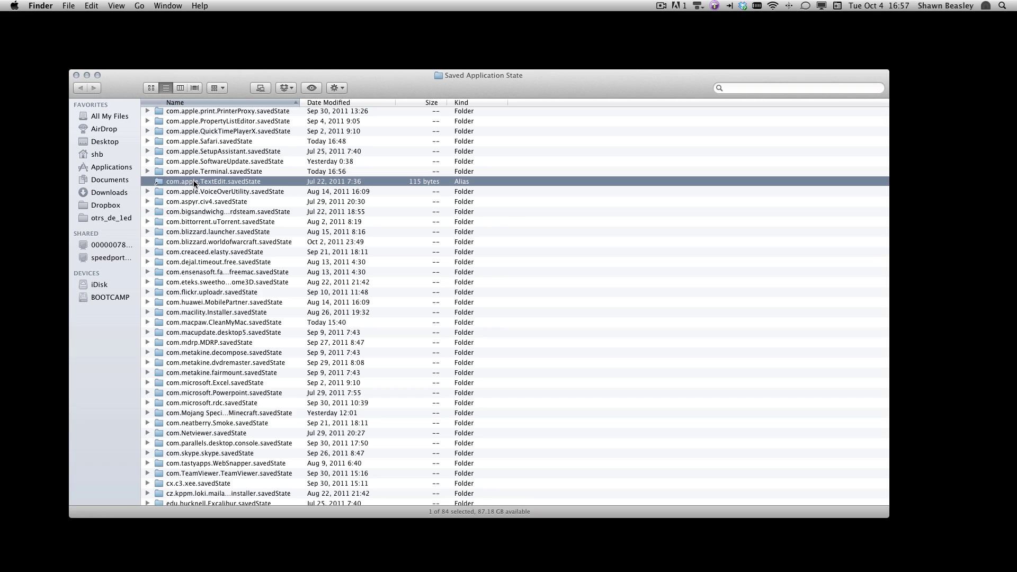
double_click(217, 181)
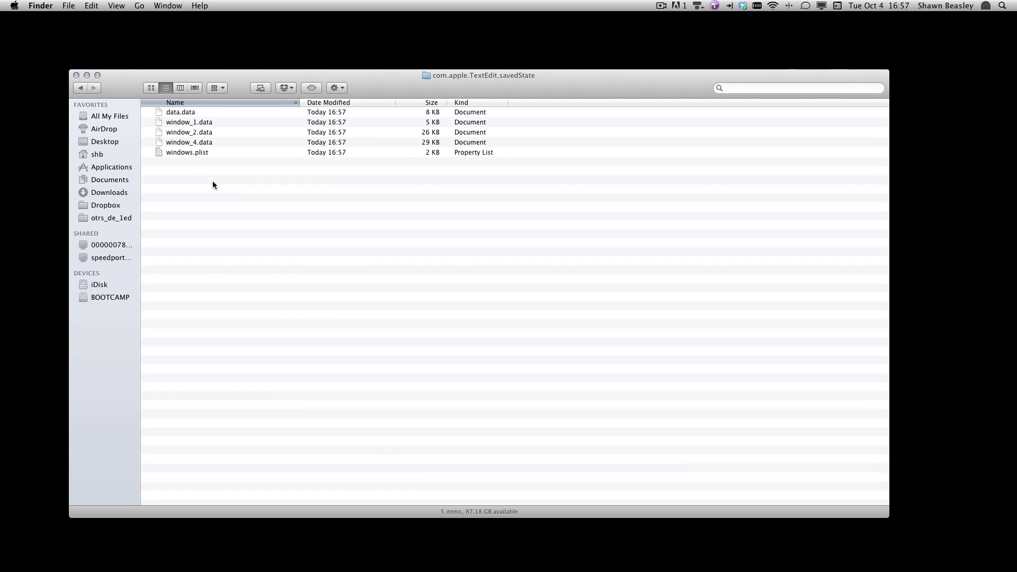
Step: Delete the five saved window files, then lock com.apple.TextEdit.savedState in Get Info
left_click_drag(212, 181, 181, 114)
key("super+BackSpace")
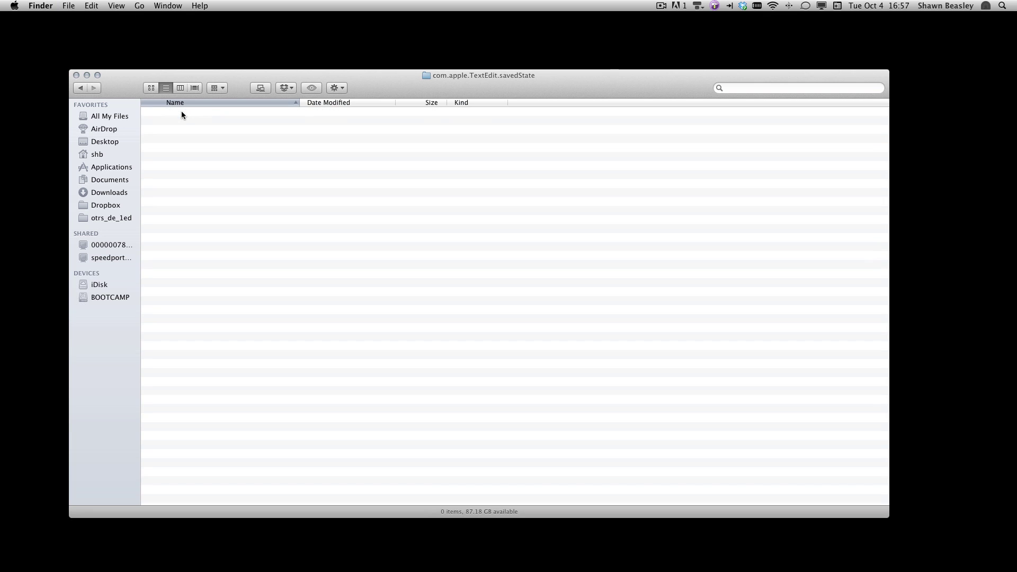
left_click(62, 4)
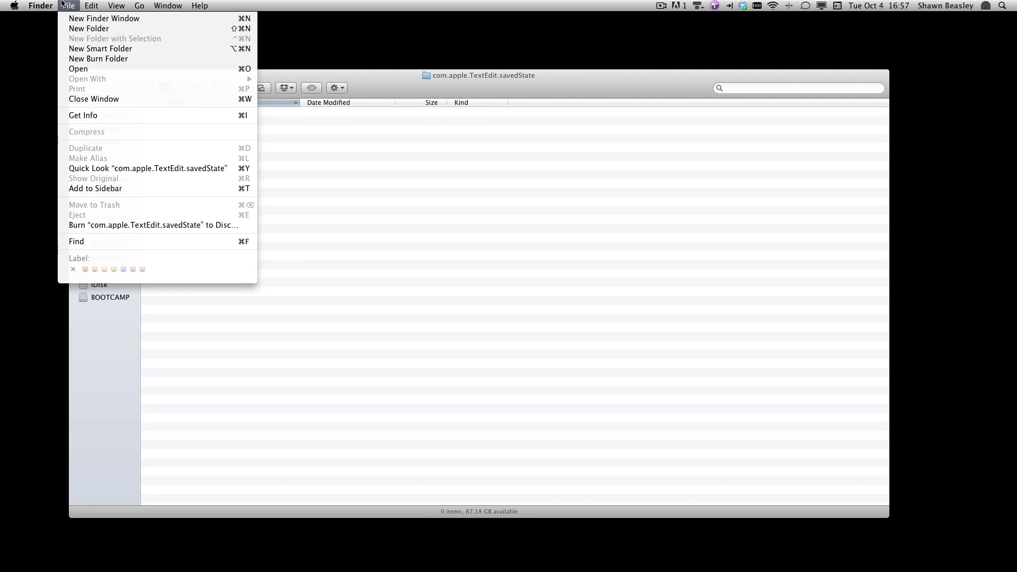
left_click(84, 111)
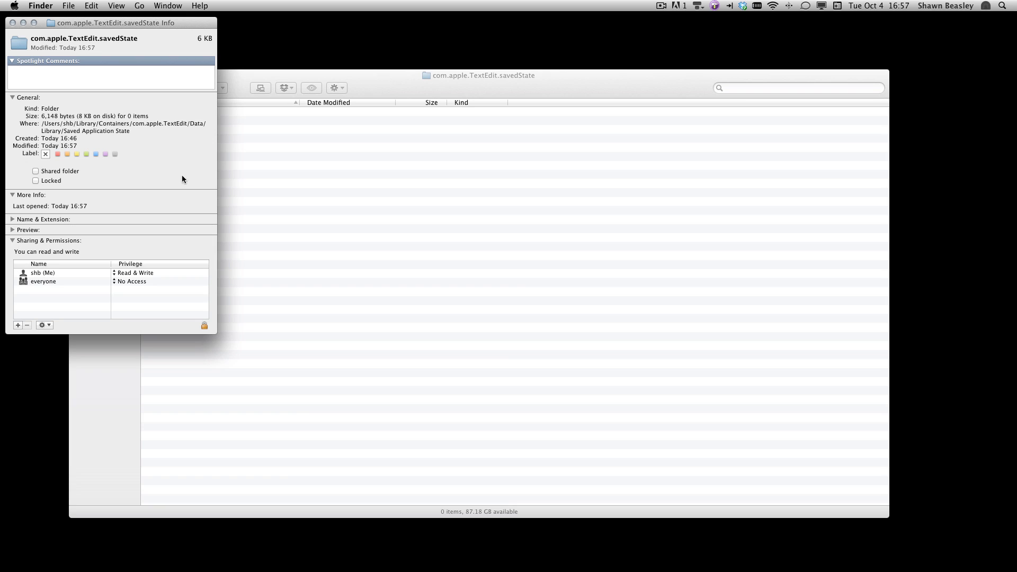
left_click(51, 181)
key("super+w")
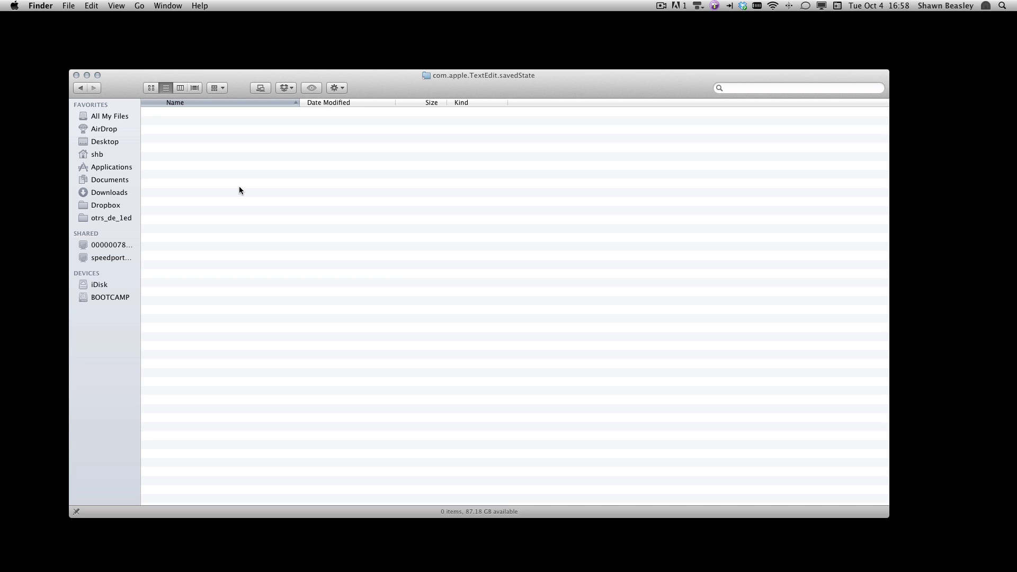
Step: Launch TextEdit via Spotlight and open the recent files Untitled2.rtf and tw-latex.txt
key("super+space")
type("tex")
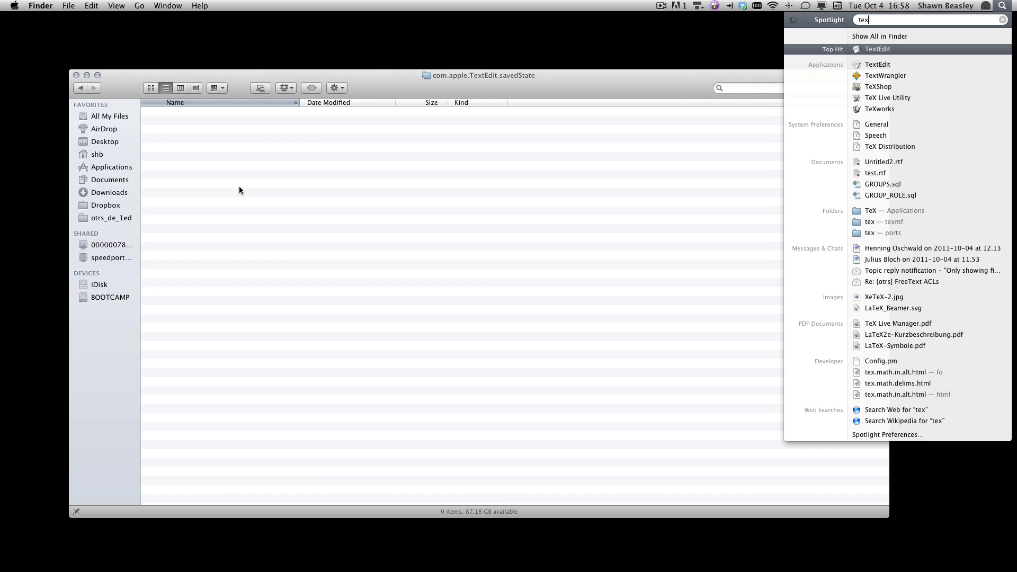
key("Return")
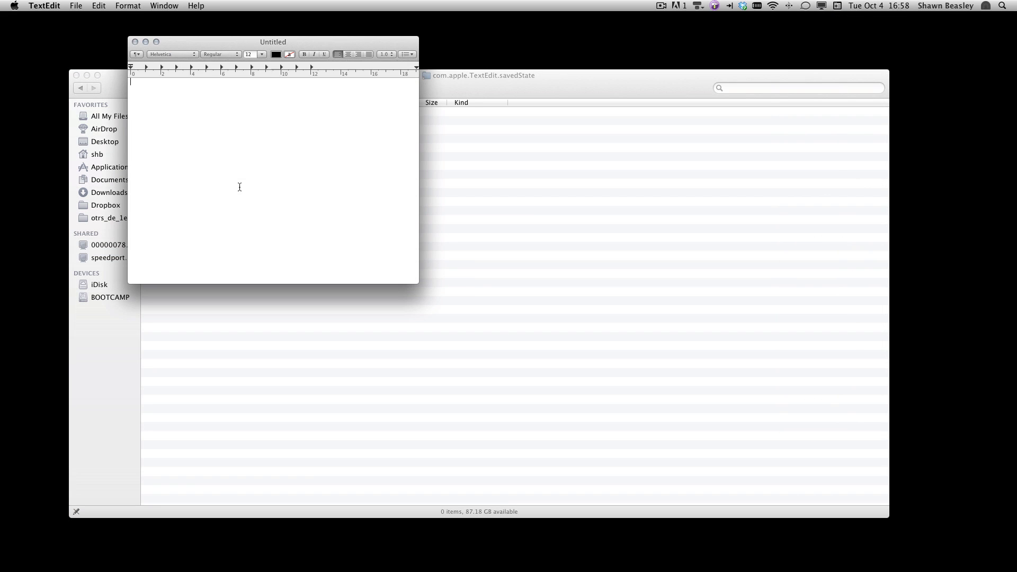
left_click(76, 6)
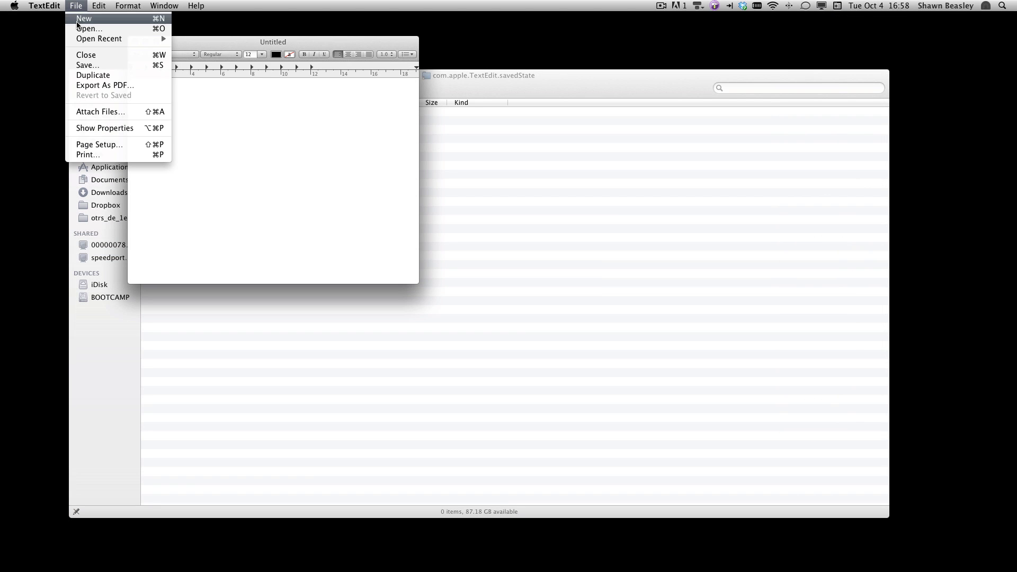
mouse_move(76, 40)
left_click(215, 38)
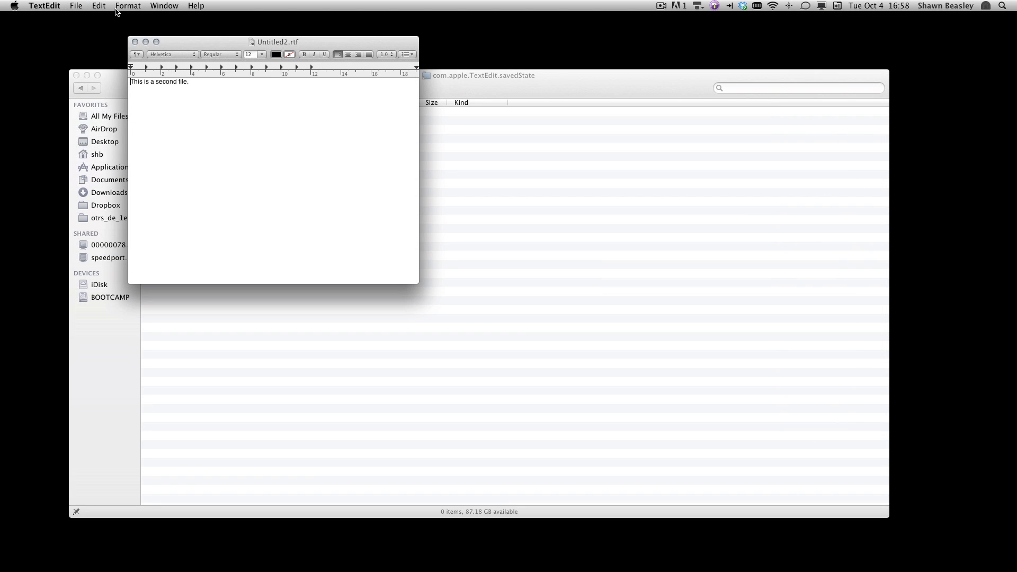
left_click(75, 6)
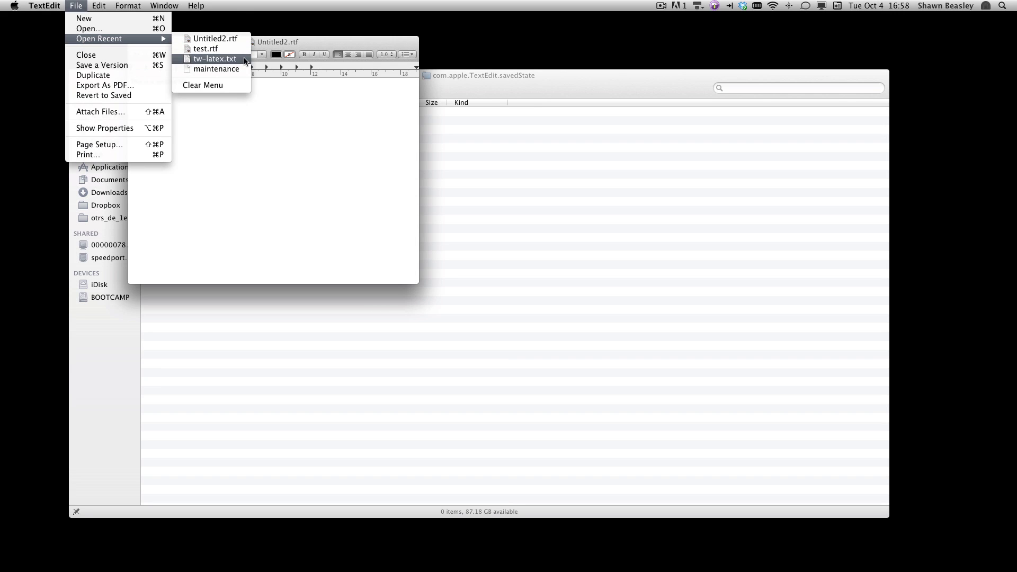
left_click(244, 59)
Step: Quit TextEdit and relaunch it from Spotlight, getting only a blank Untitled window
left_click(45, 6)
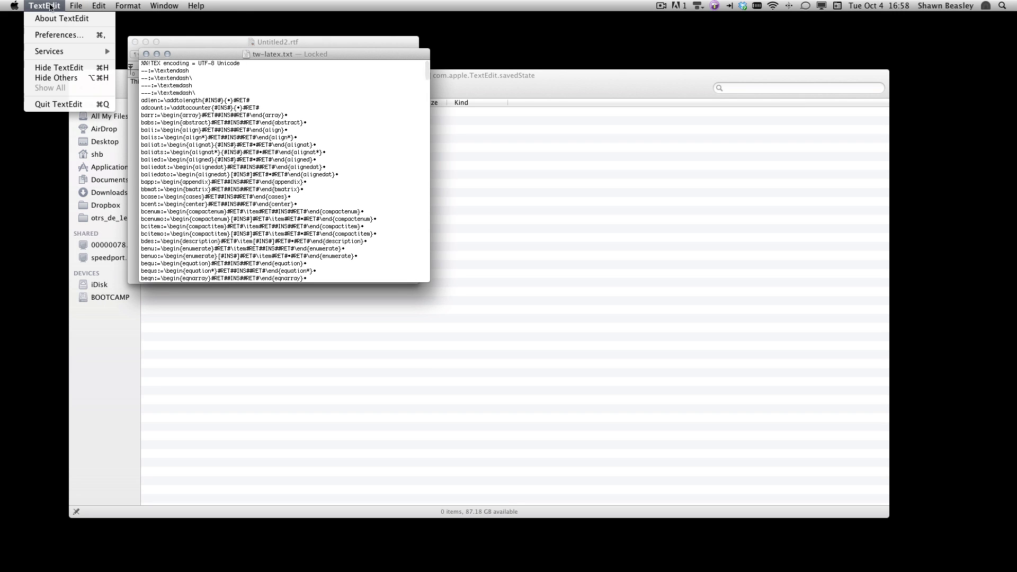
left_click(55, 105)
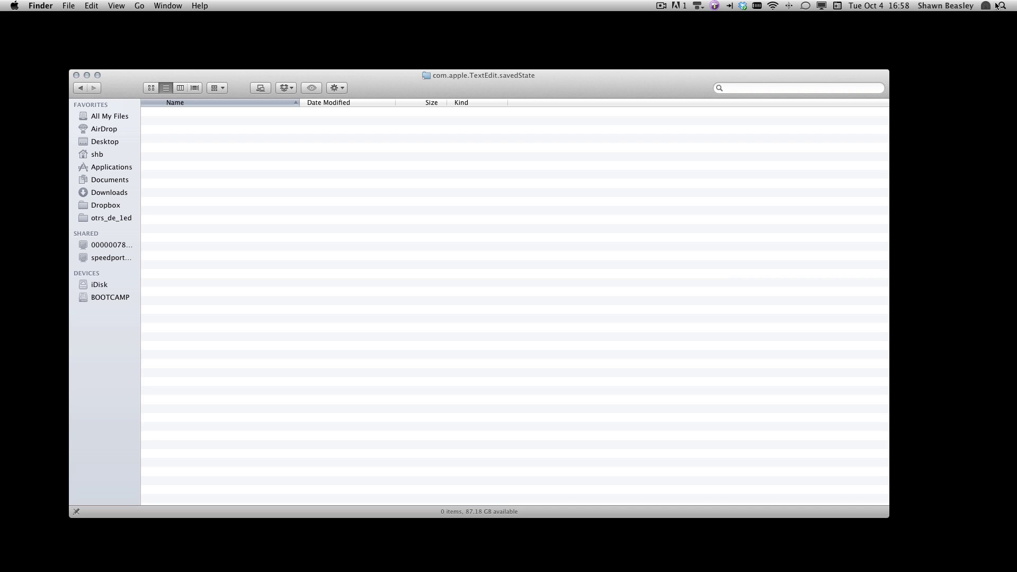
left_click(1000, 6)
left_click(943, 49)
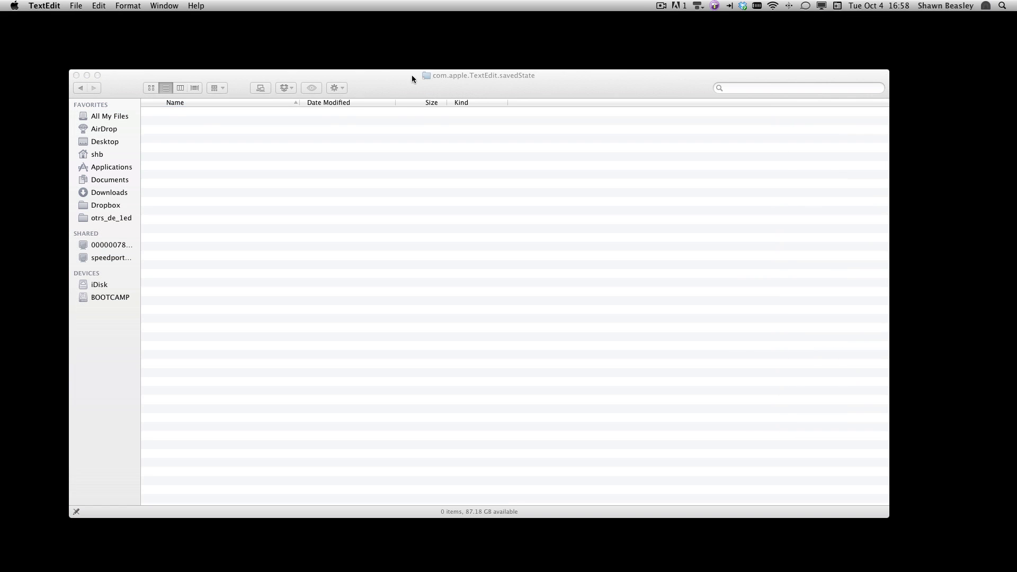
left_click_drag(245, 46, 265, 52)
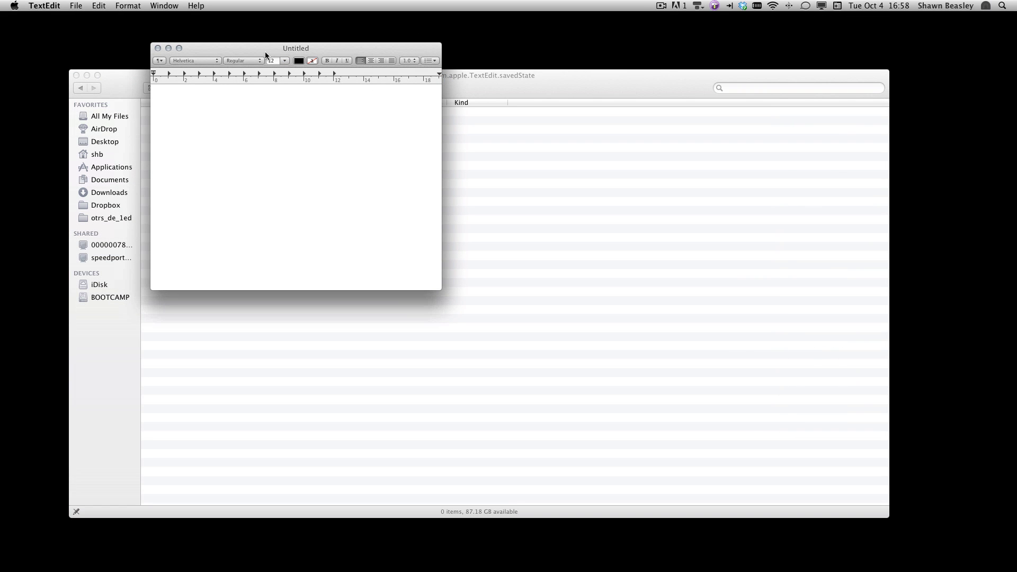